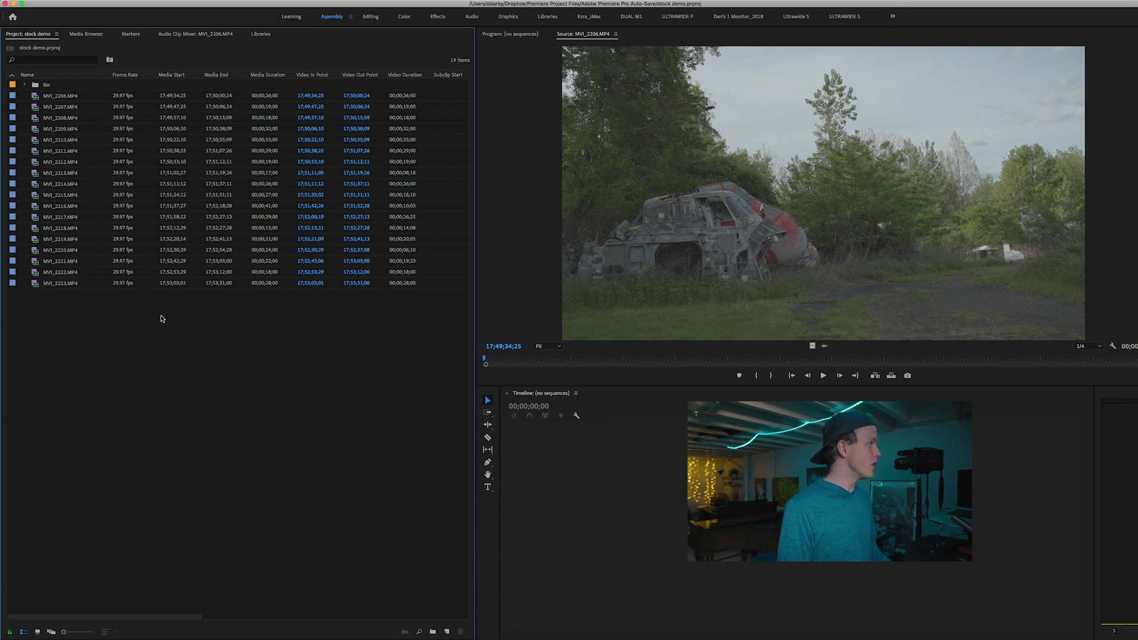
# Mark MVI_2206.MP4 from 17;49;38;20 to 17;49;55;00 and create a new sequence from the clip.
pyautogui.click(65, 96)
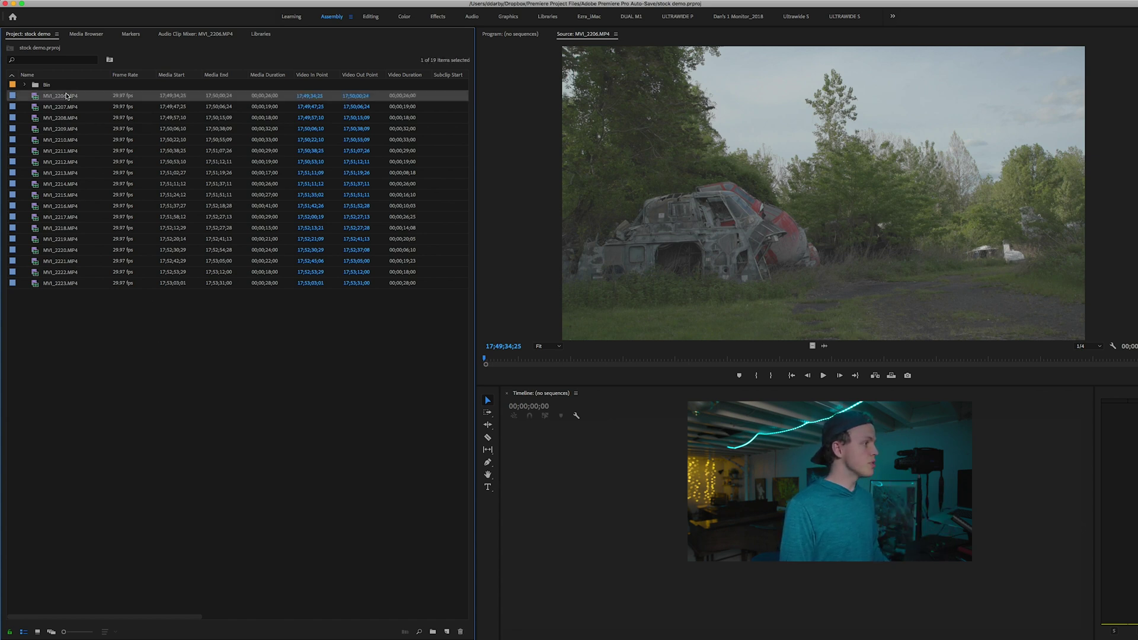
pyautogui.moveTo(485, 358); pyautogui.dragTo(1010, 370)
pyautogui.press('i')
pyautogui.press('o')
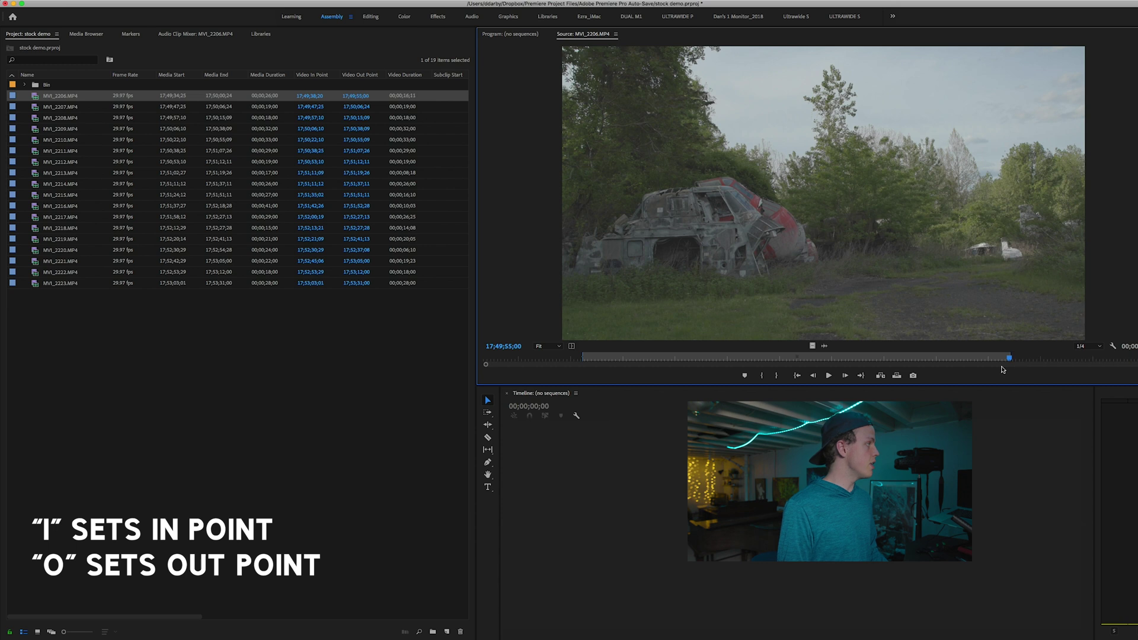
pyautogui.rightClick(60, 100)
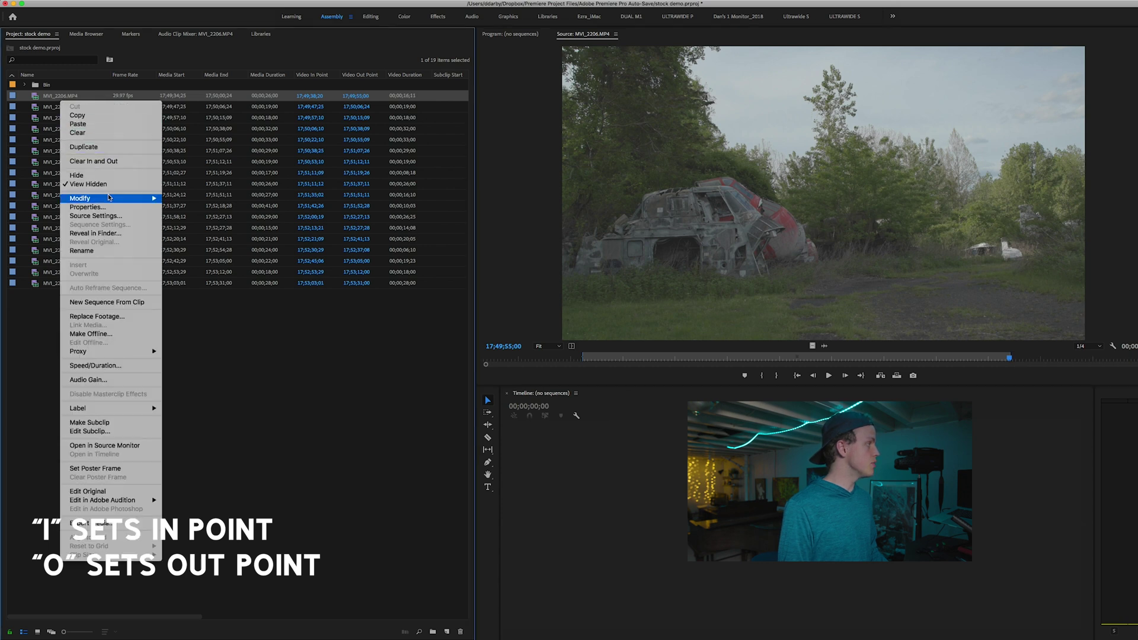
pyautogui.click(126, 305)
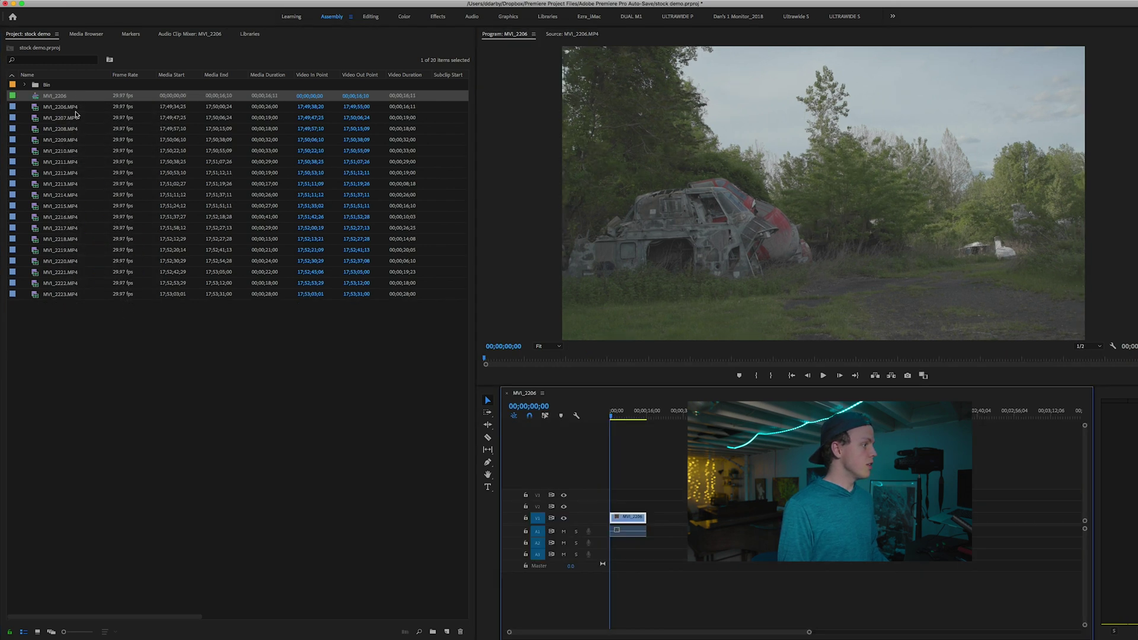
# Scrub through the source clips MVI_2207.MP4 and MVI_2208.MP4 to review their footage.
pyautogui.doubleClick(66, 118)
pyautogui.moveTo(522, 358); pyautogui.dragTo(1058, 372)
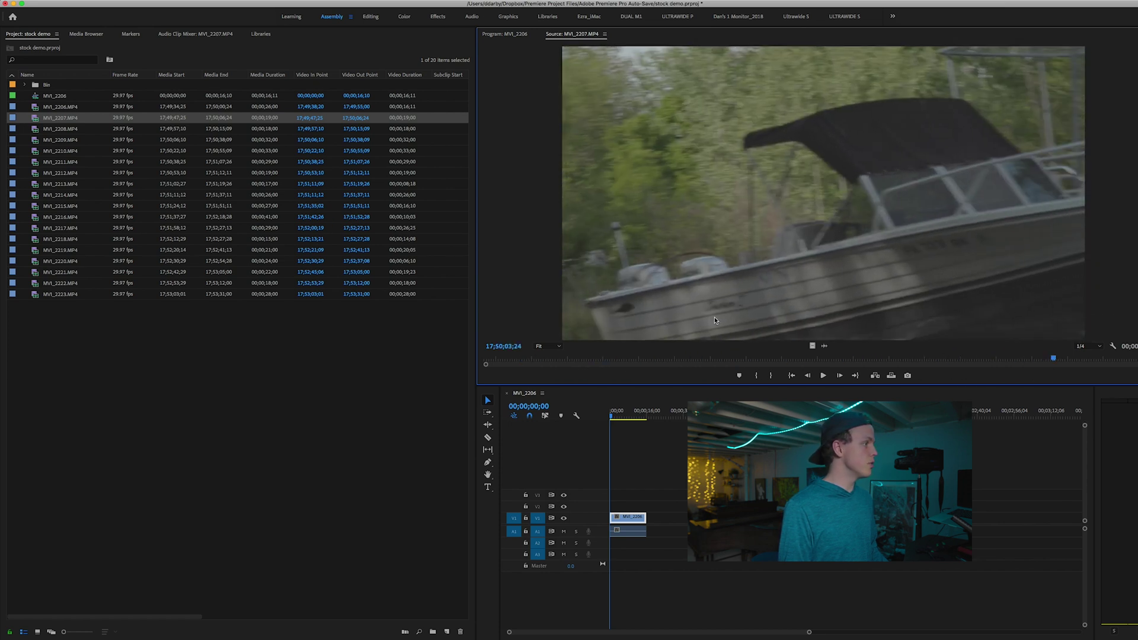
pyautogui.doubleClick(71, 129)
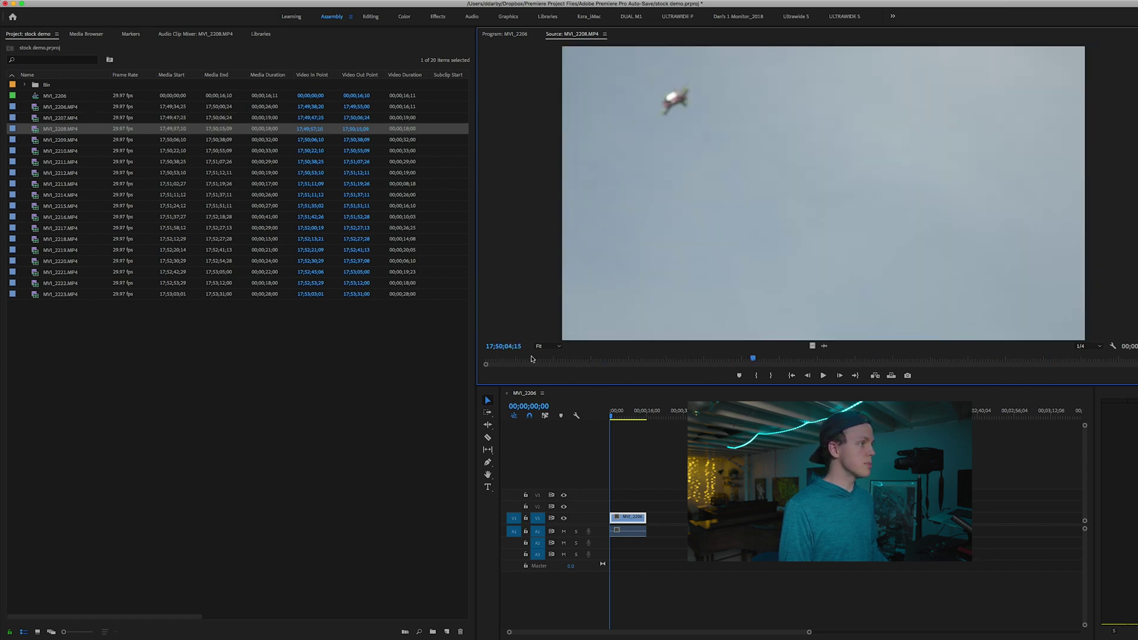
pyautogui.moveTo(530, 360); pyautogui.dragTo(1002, 362)
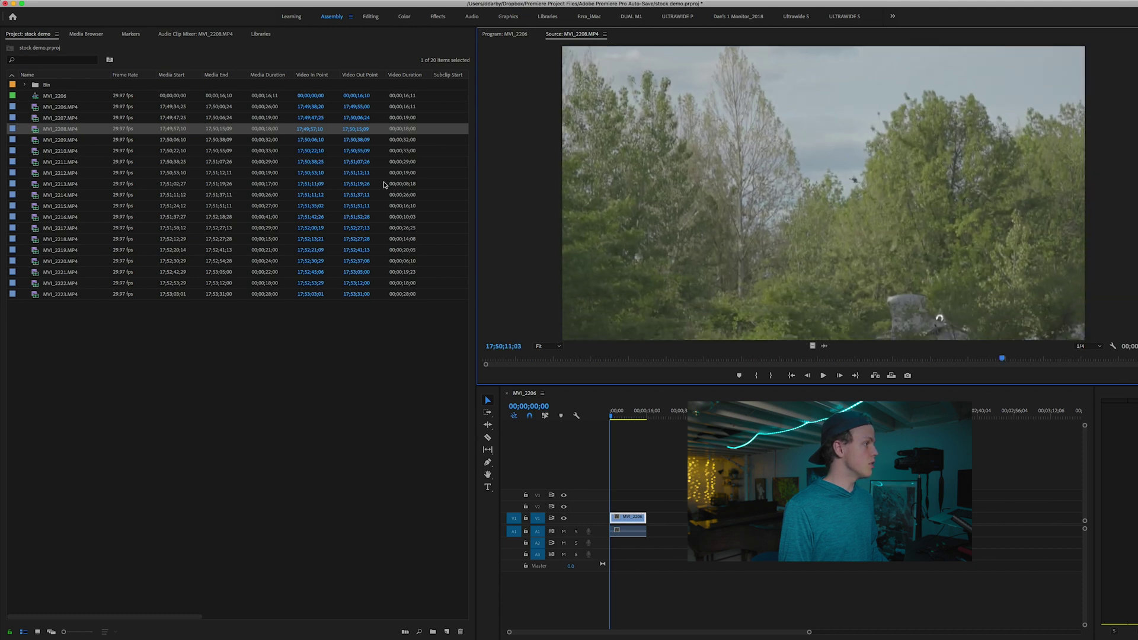
# Mark MVI_2209.MP4 from 17;50;10;19 to 17;50;30;04 and create a new sequence from the clip.
pyautogui.doubleClick(58, 140)
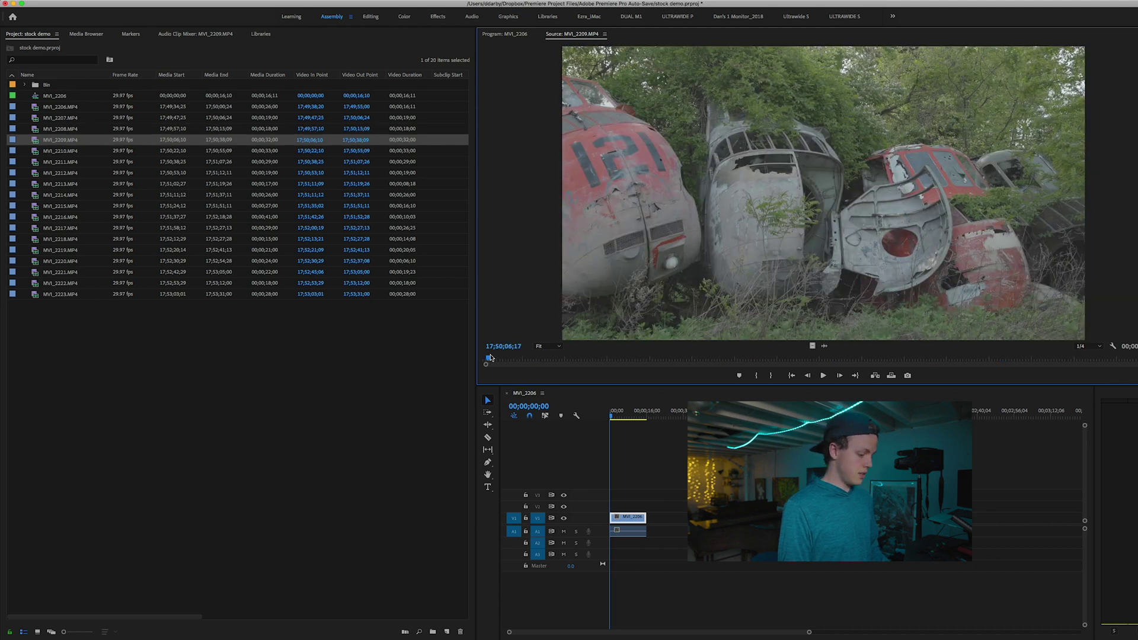
pyautogui.click(559, 359)
pyautogui.moveTo(570, 353); pyautogui.dragTo(987, 358)
pyautogui.press('i')
pyautogui.press('o')
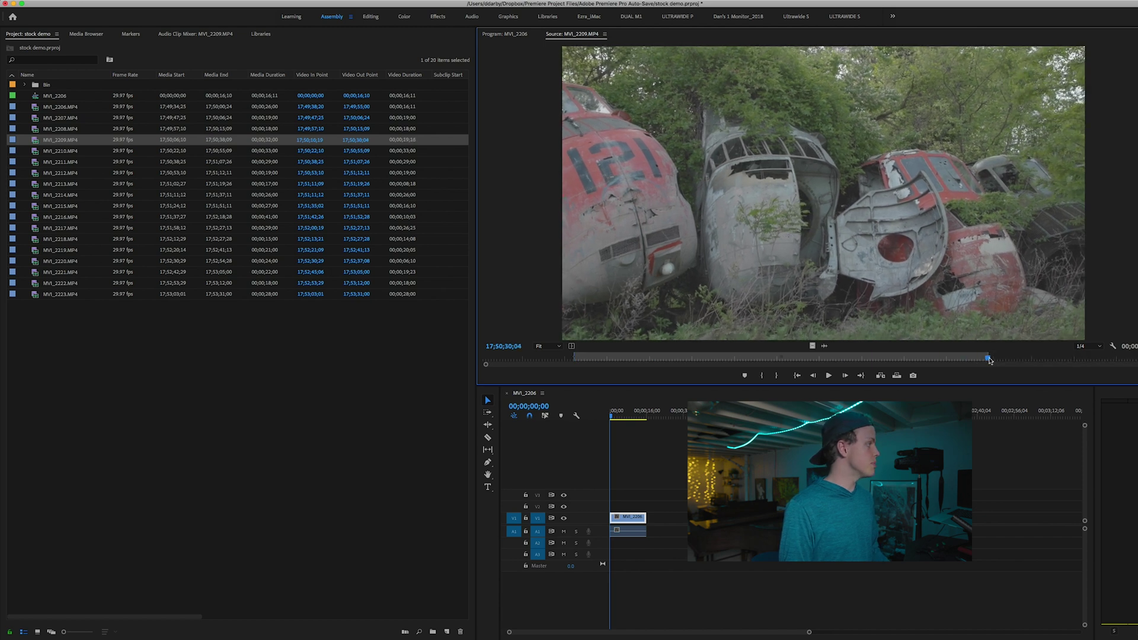
pyautogui.rightClick(70, 141)
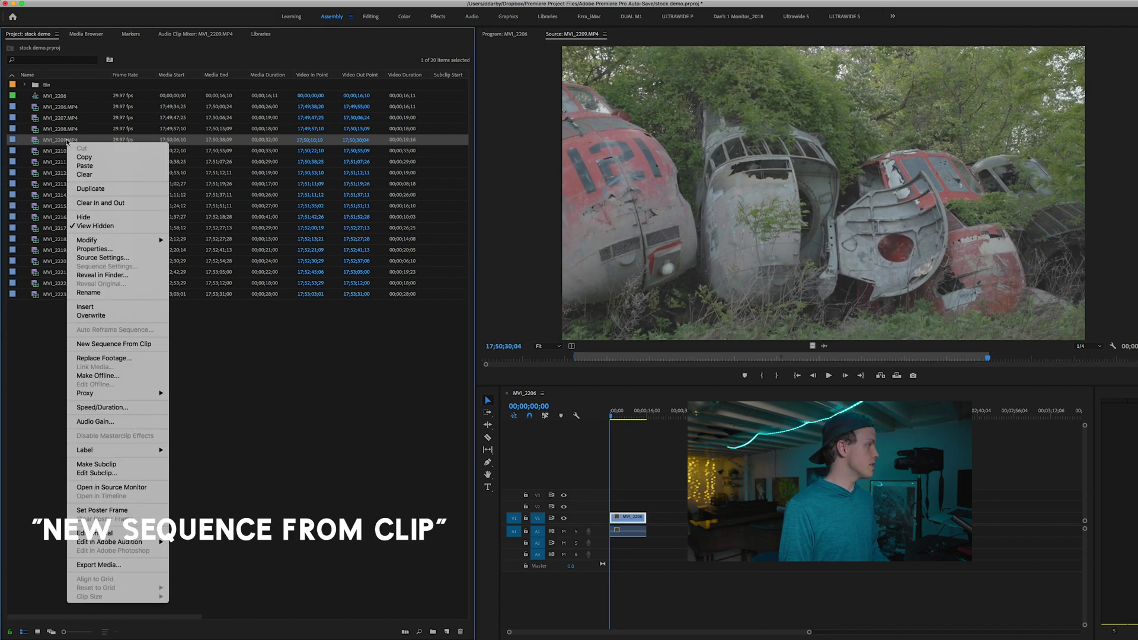
pyautogui.click(113, 344)
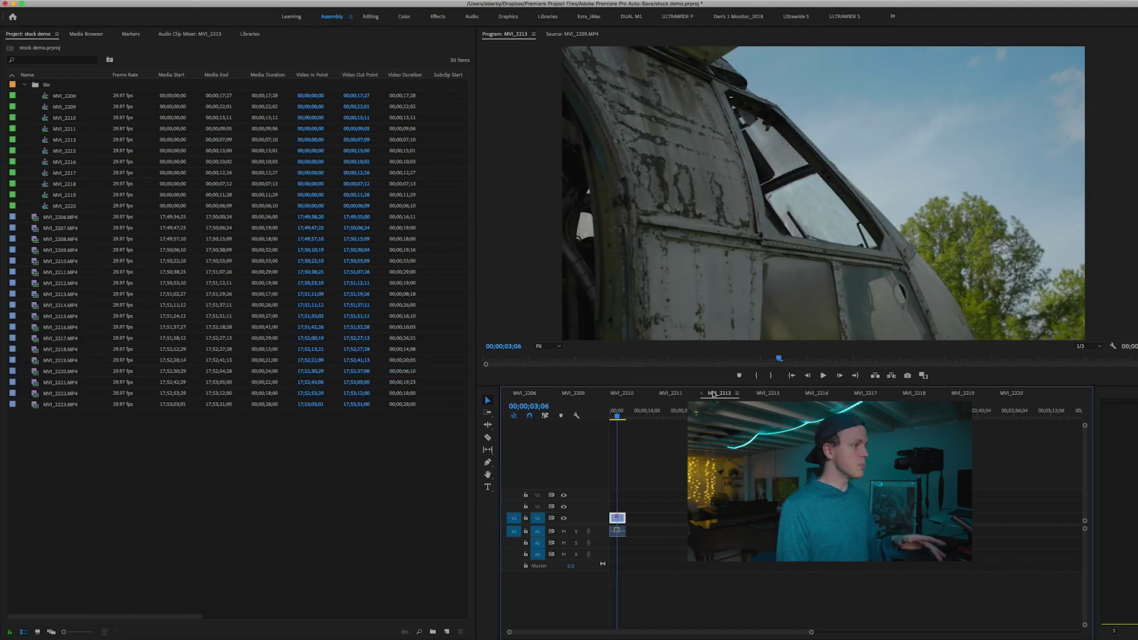
# Bring up sequence MVI_2216 in the Editing workspace with the playhead at 00;00;03;24.
pyautogui.click(768, 393)
pyautogui.click(818, 394)
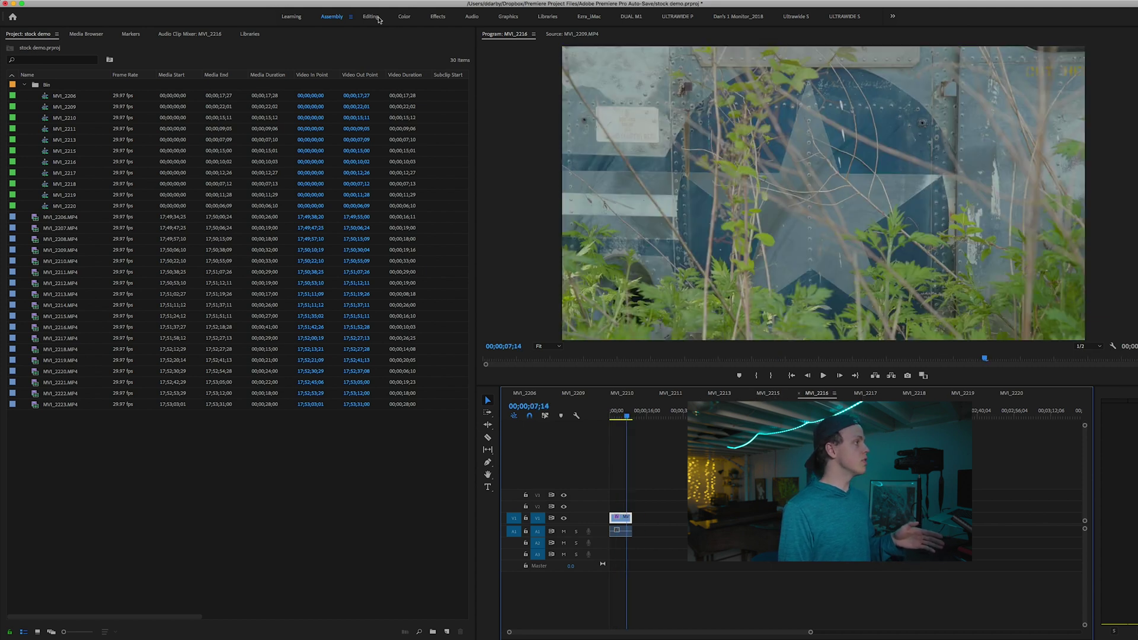
pyautogui.click(371, 17)
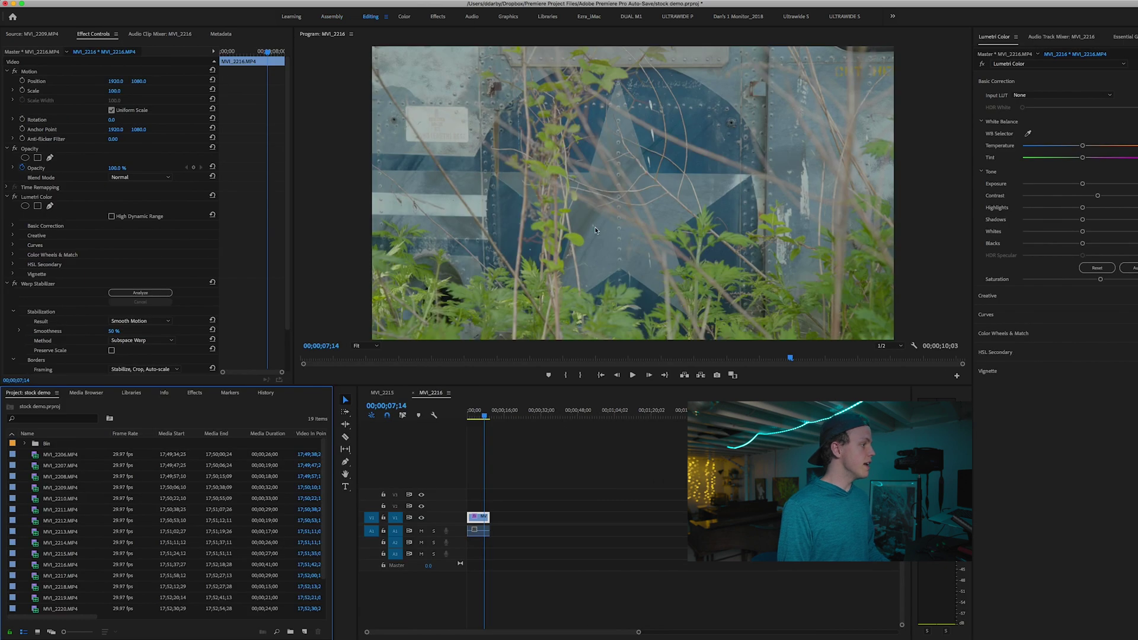
pyautogui.moveTo(484, 415); pyautogui.dragTo(476, 417)
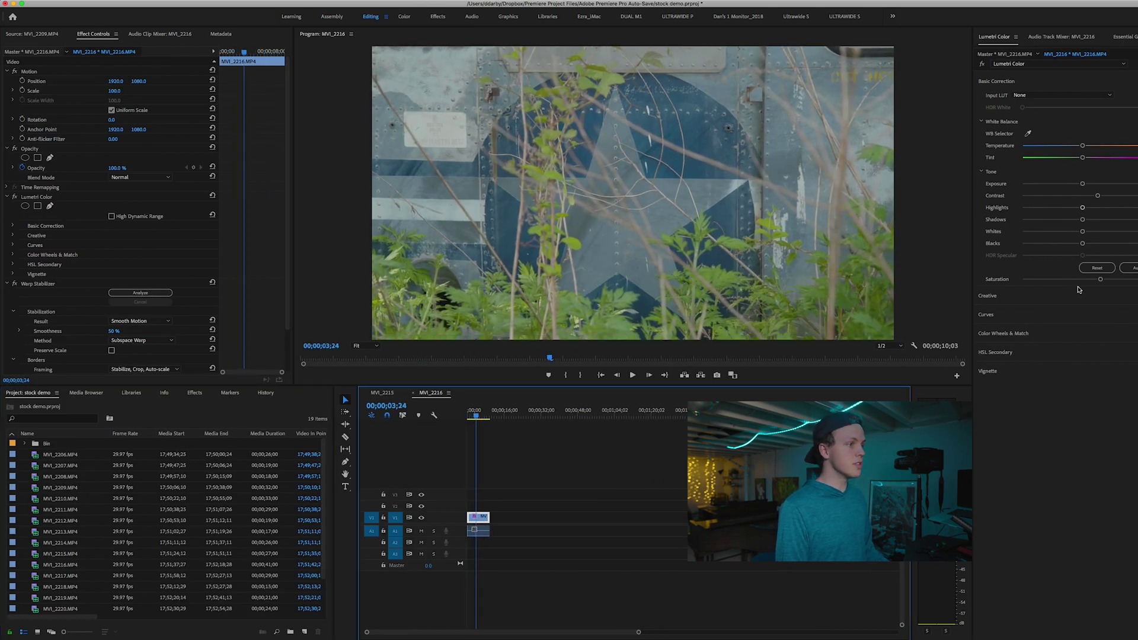
# Examine the Lumetri Color curves, basic correction and applied effects on the MVI_2216 clip, and bring up sequence MVI_2215.
pyautogui.click(1014, 314)
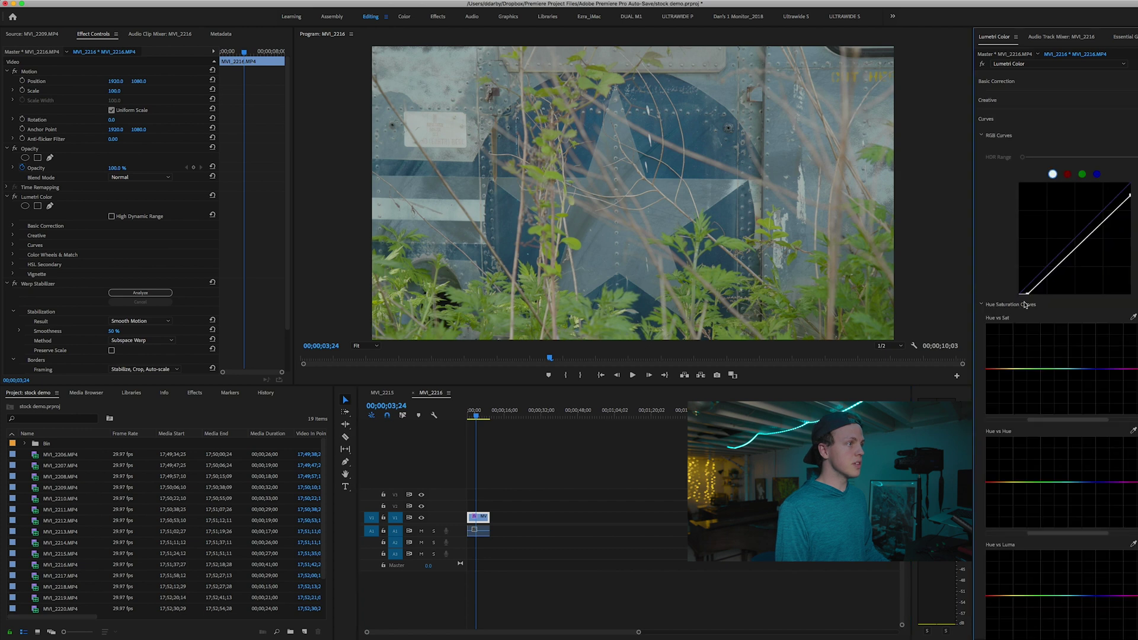
pyautogui.click(1011, 90)
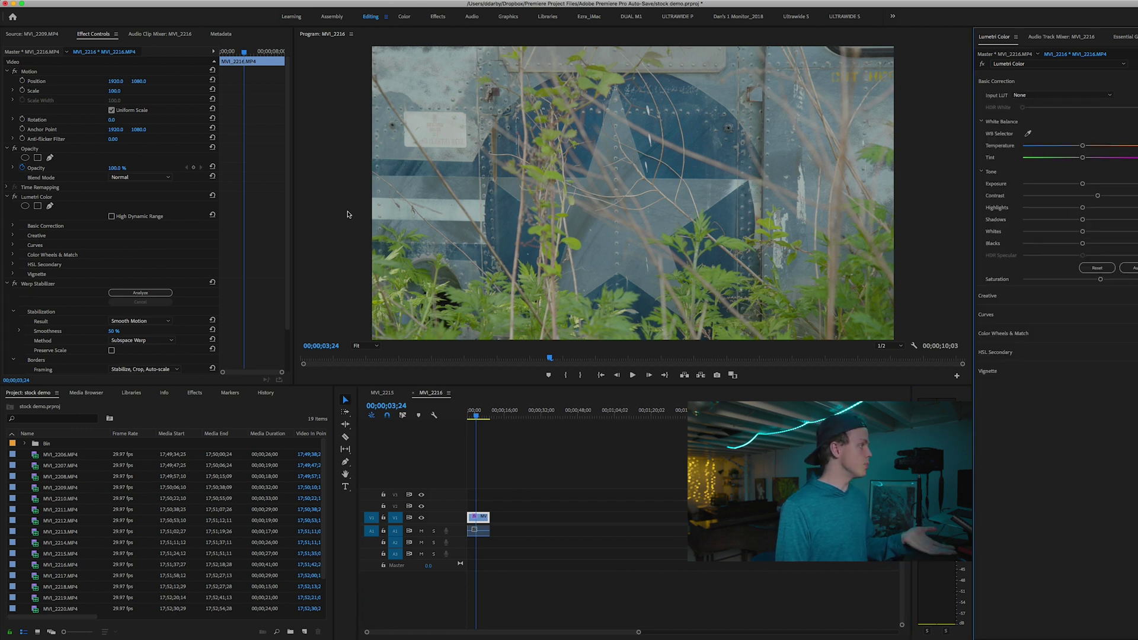
pyautogui.scroll(-3, 113, 249)
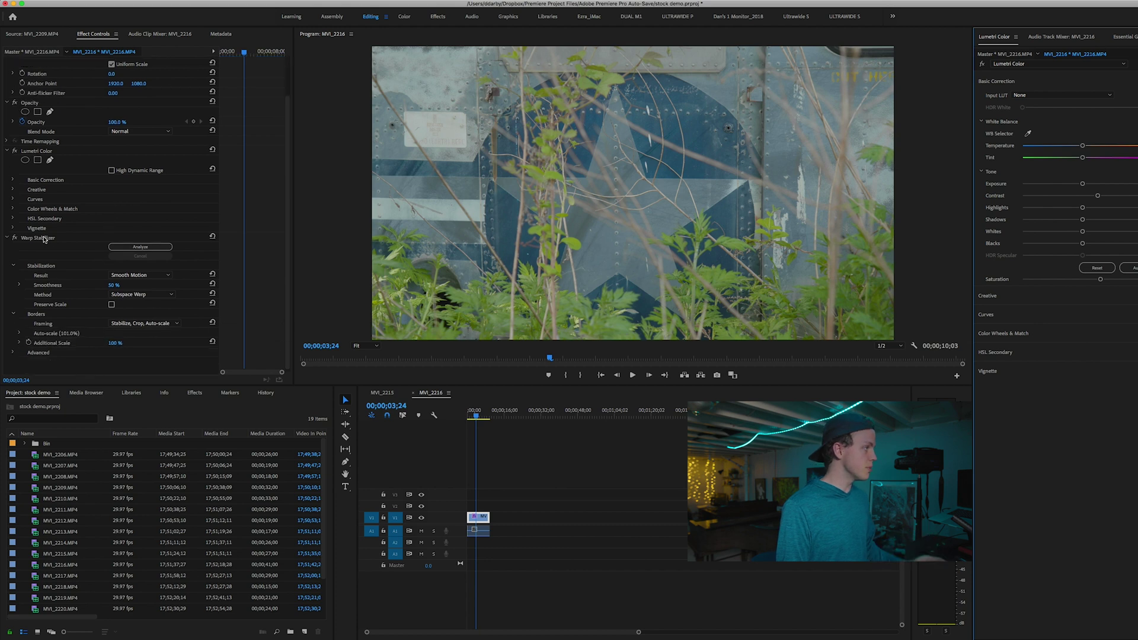
pyautogui.click(42, 151)
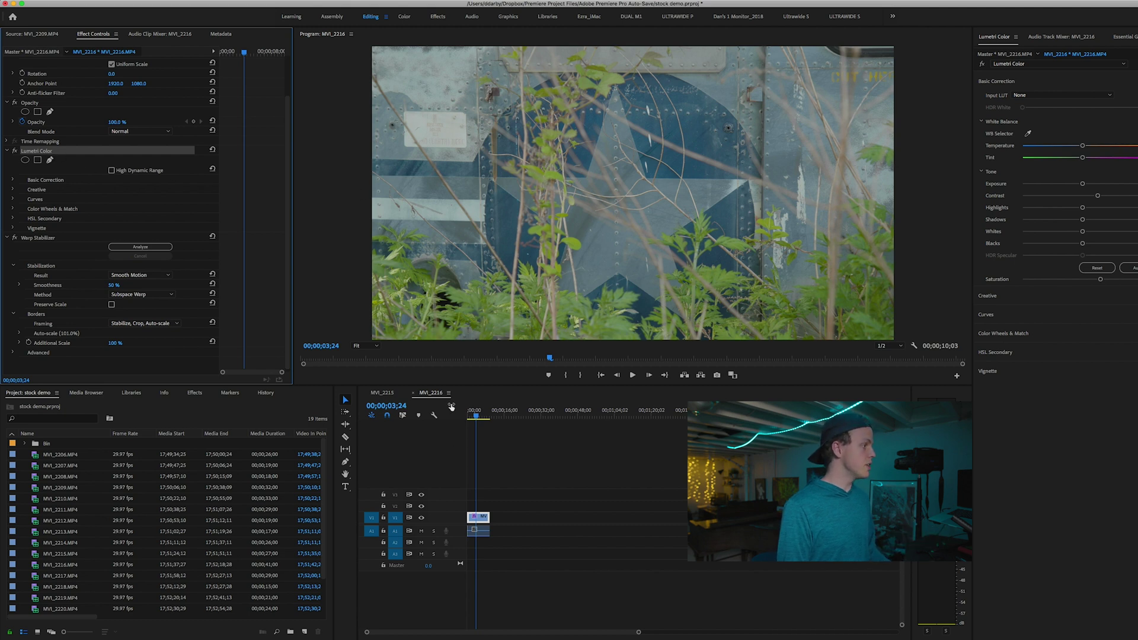
pyautogui.click(382, 392)
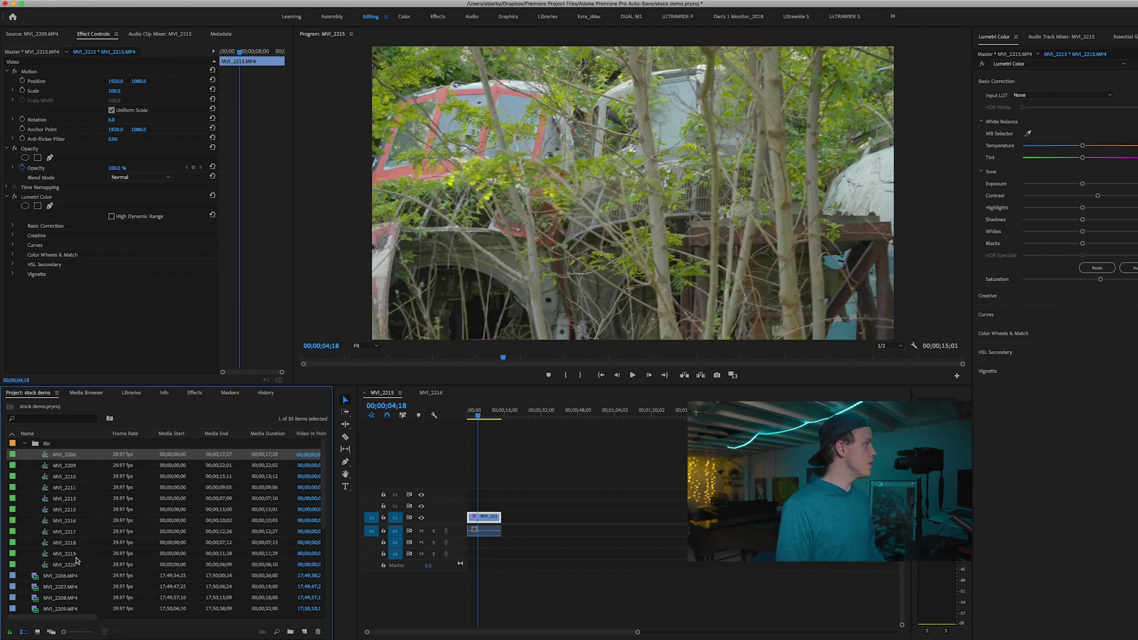
# Select all the sequences in the bin, MVI_2206 through MVI_2220, and open the media export settings for them.
pyautogui.press('`')
pyautogui.keyDown('shift'); pyautogui.click(69, 207); pyautogui.keyUp('shift')
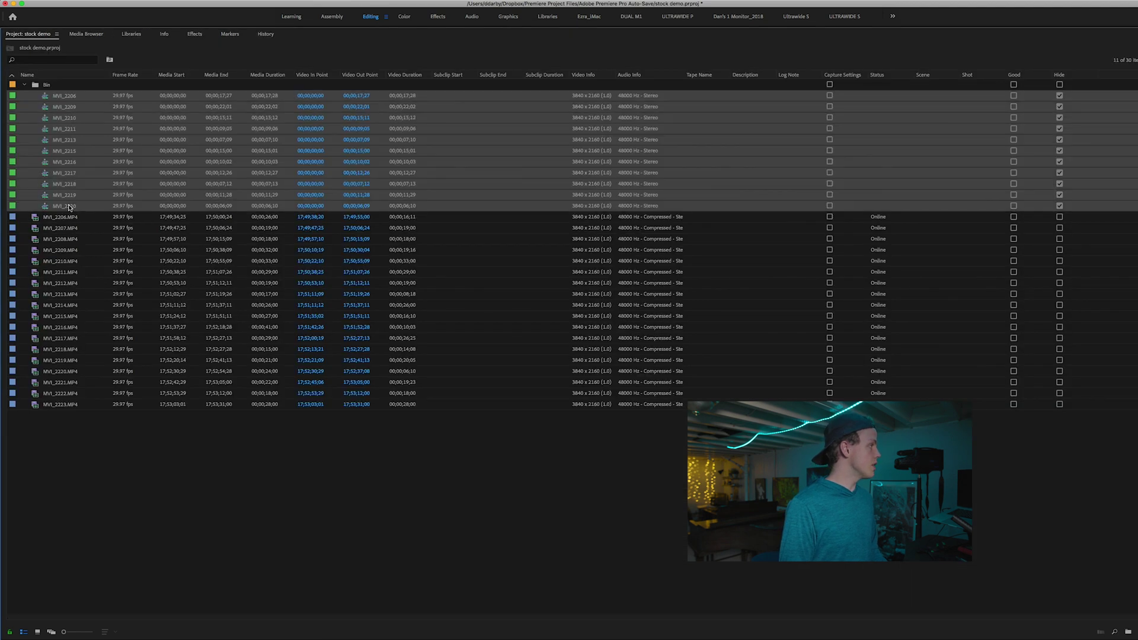
pyautogui.rightClick(63, 140)
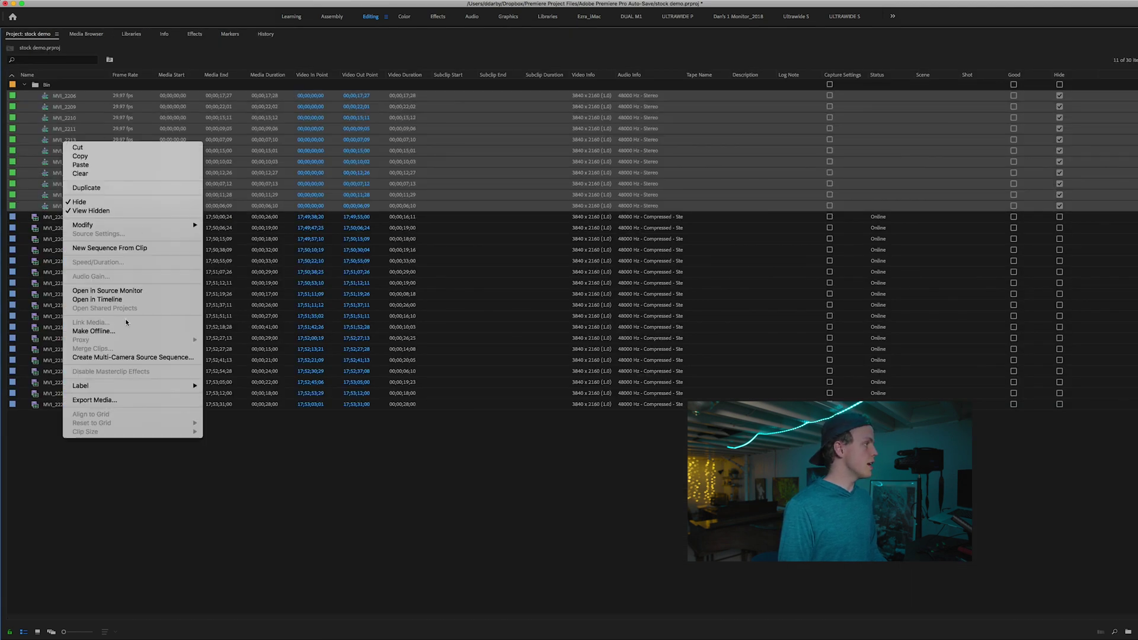
pyautogui.click(113, 400)
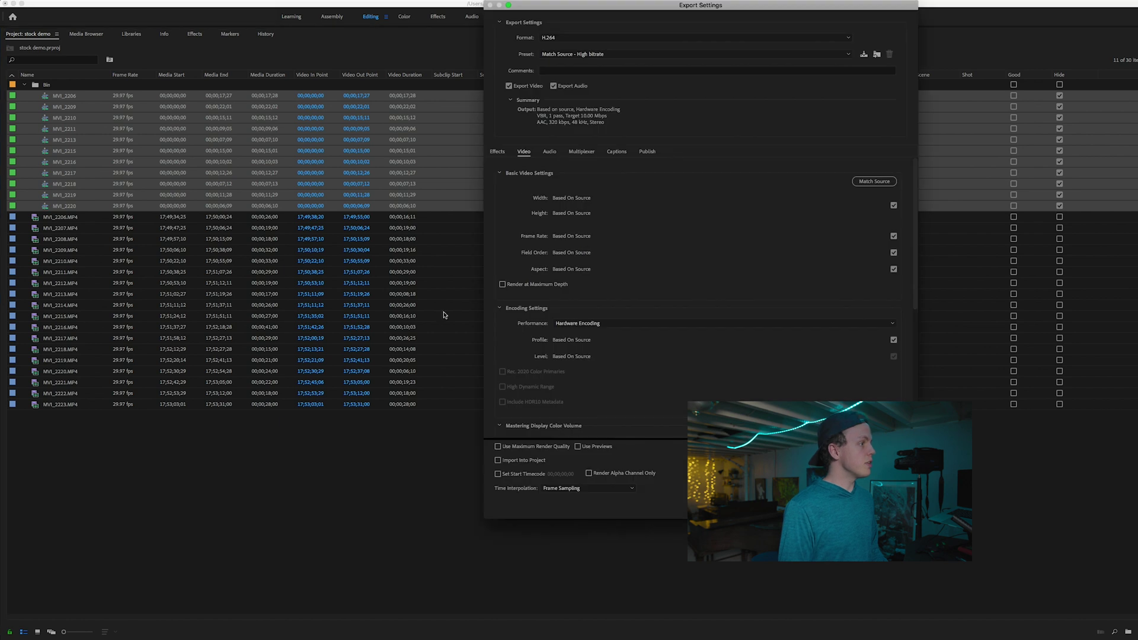
# Exclude audio from the export and set the target bitrate to 150 Mbps and the maximum bitrate to 155 Mbps.
pyautogui.click(553, 85)
pyautogui.scroll(-8, 539, 255)
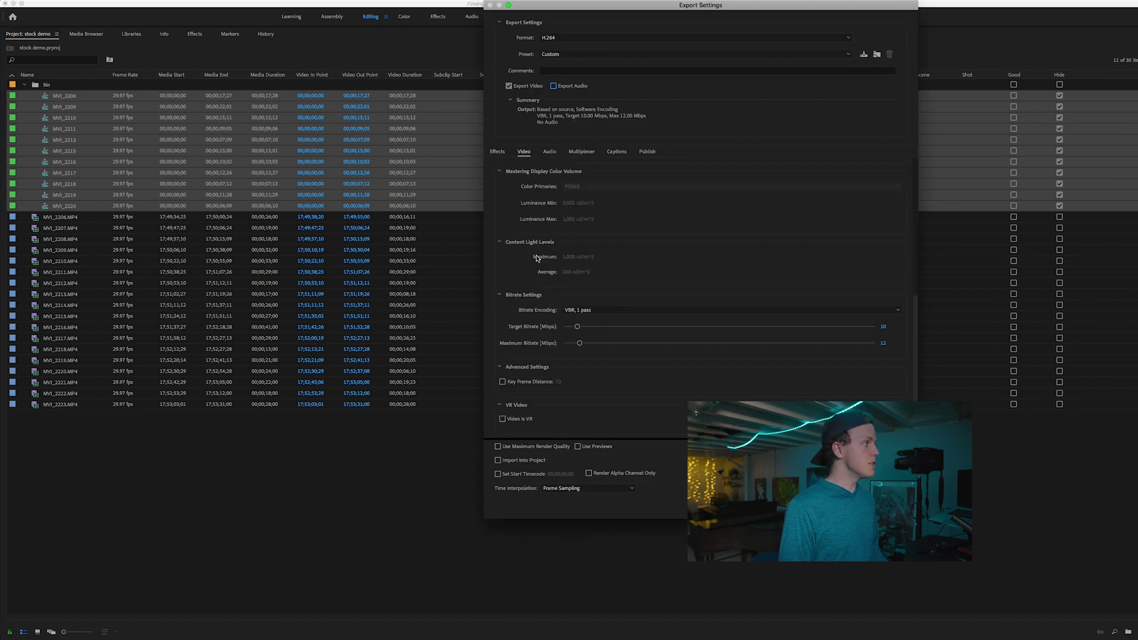
pyautogui.click(883, 326)
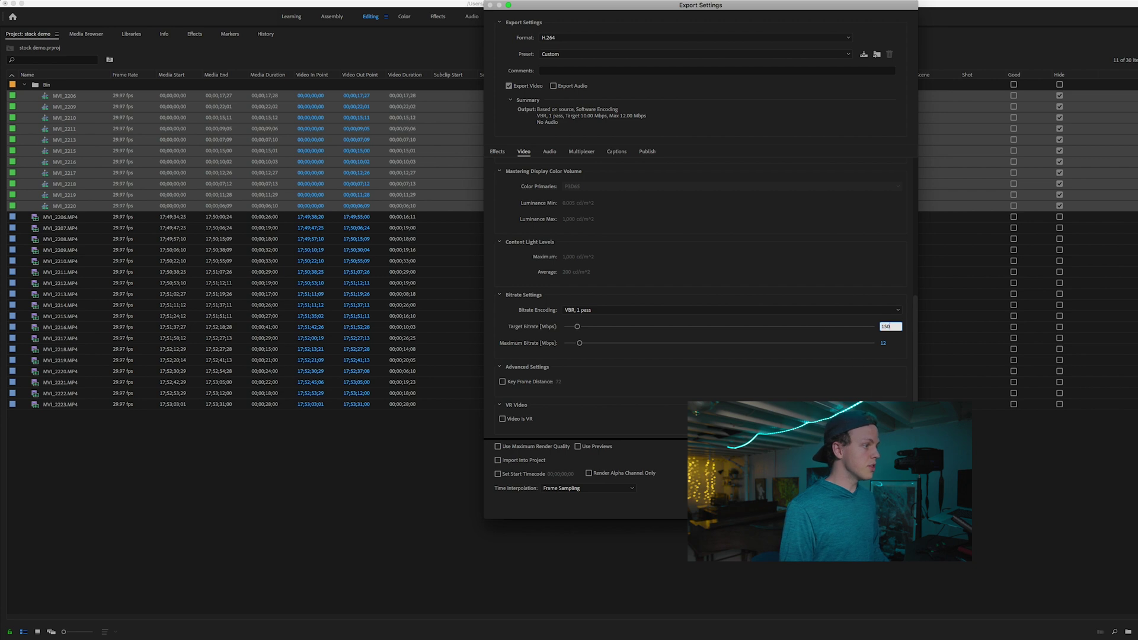
pyautogui.press('Tab')
pyautogui.write('155')
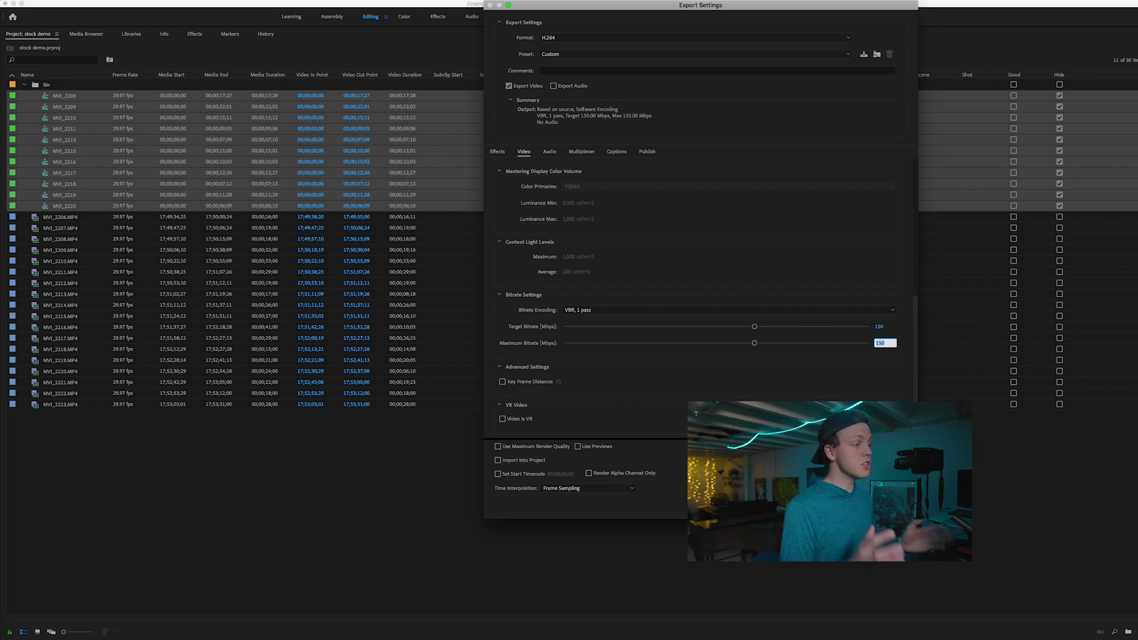
pyautogui.press('Return')
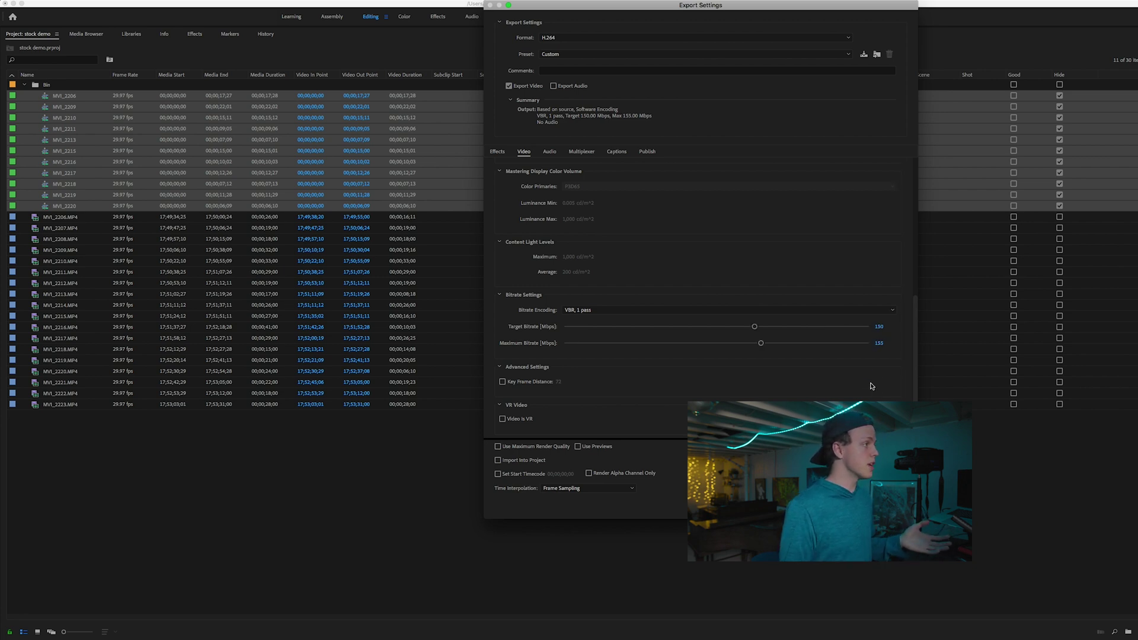
# Check the video export settings and send the selected sequences to the Media Encoder queue.
pyautogui.scroll(8, 629, 386)
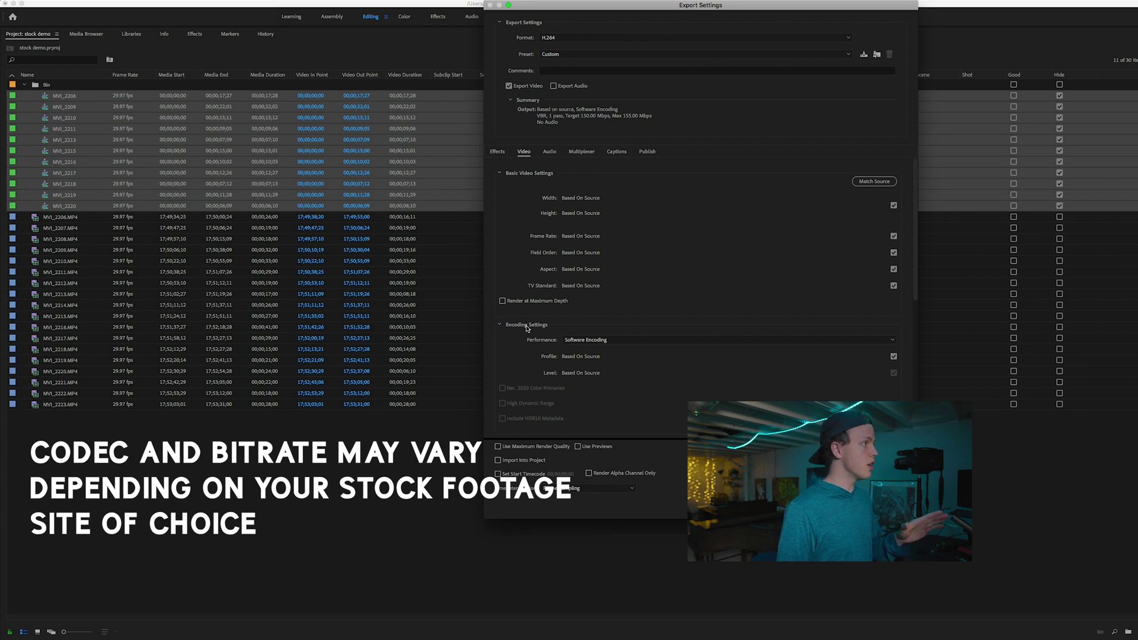
pyautogui.scroll(-10, 534, 335)
pyautogui.press('Return')
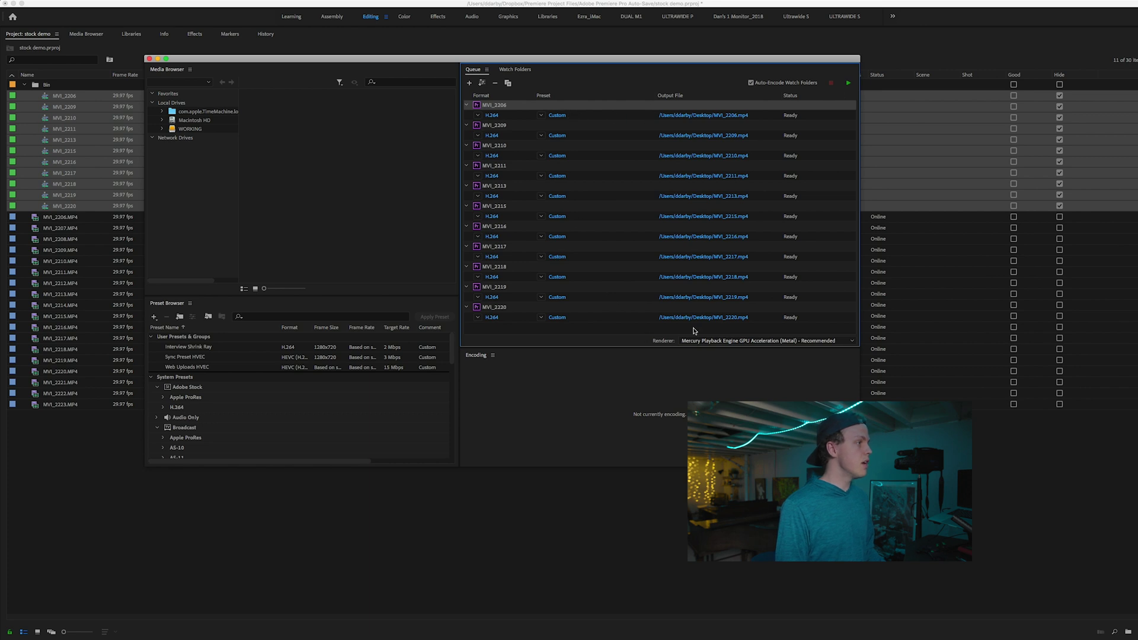
# Set the output folder of all queued items to EXPORTED-LOCAL inside STOCK and start encoding the queue.
pyautogui.press('super+a')
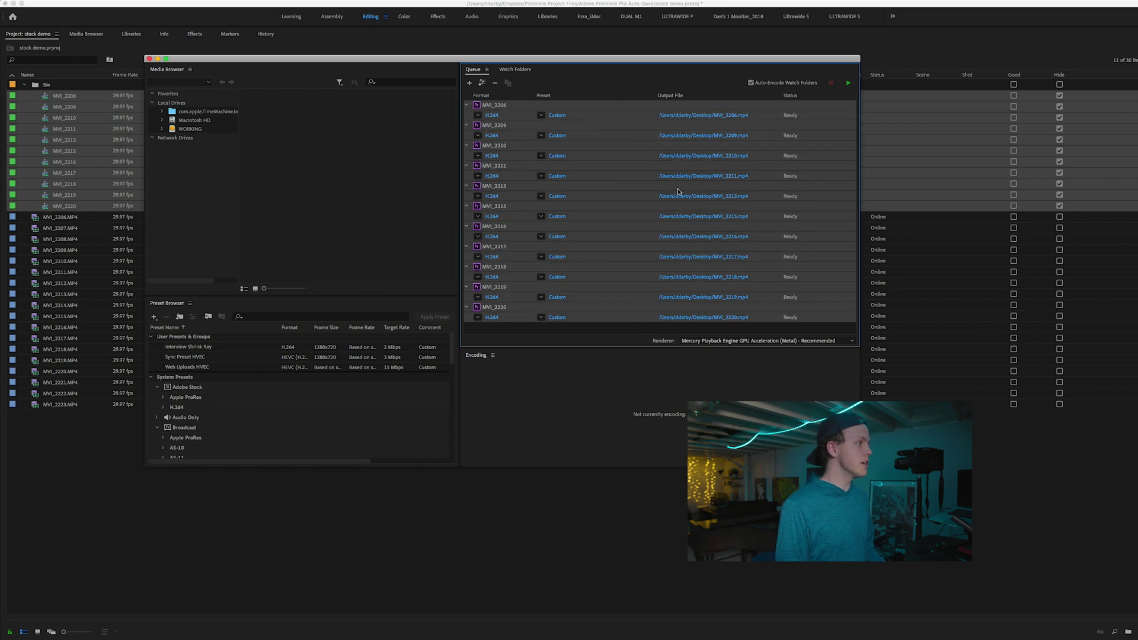
pyautogui.click(703, 118)
pyautogui.click(656, 266)
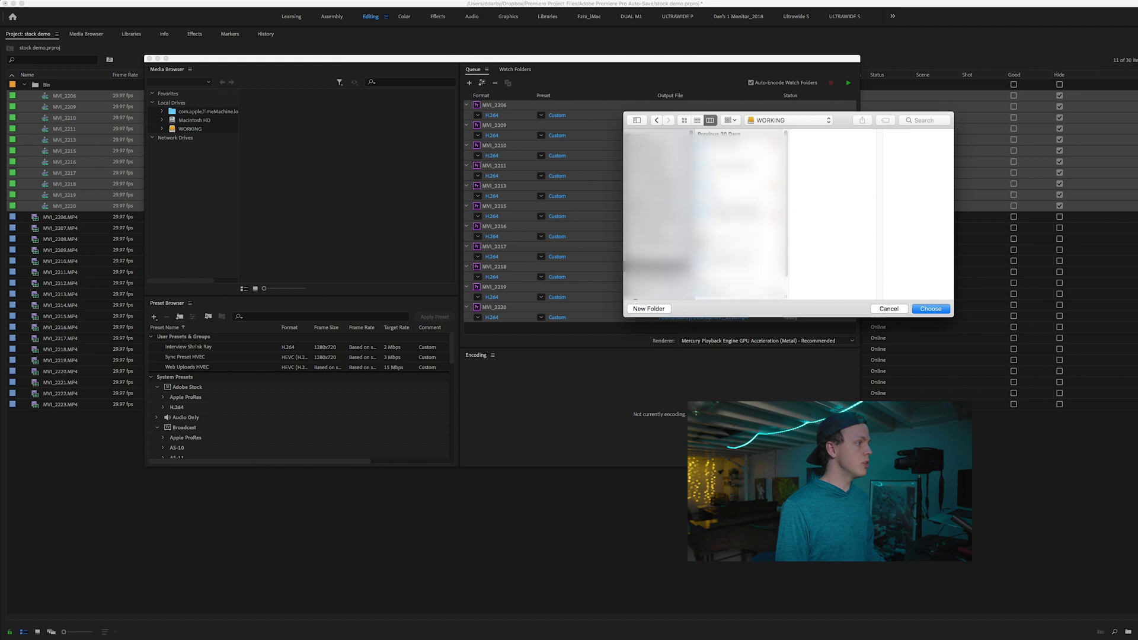
pyautogui.click(721, 290)
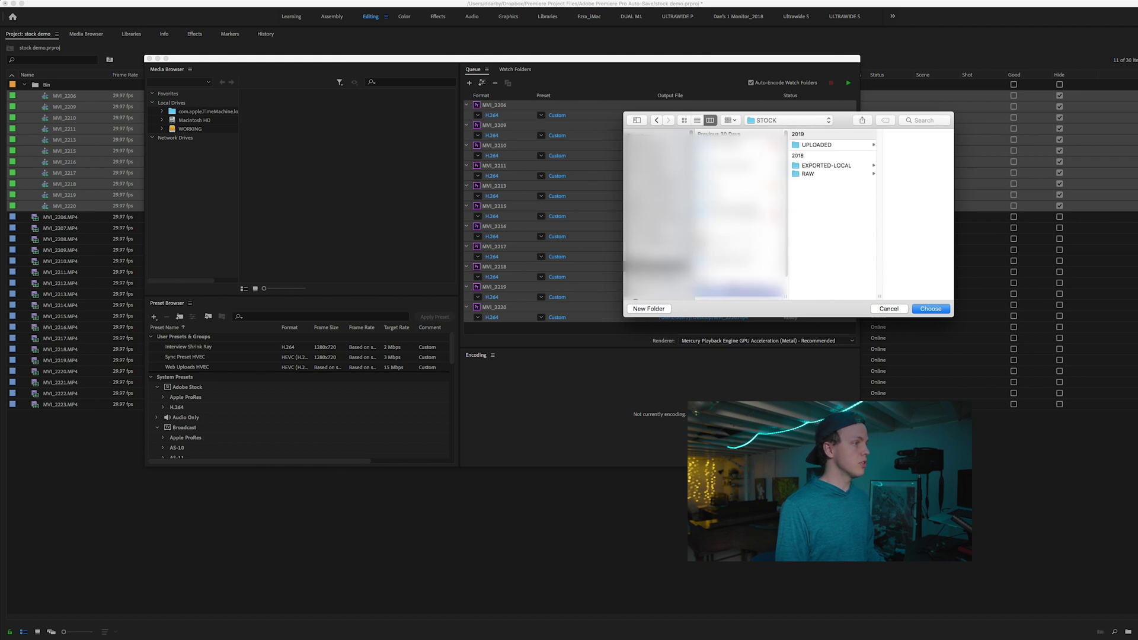
pyautogui.click(820, 169)
pyautogui.click(931, 309)
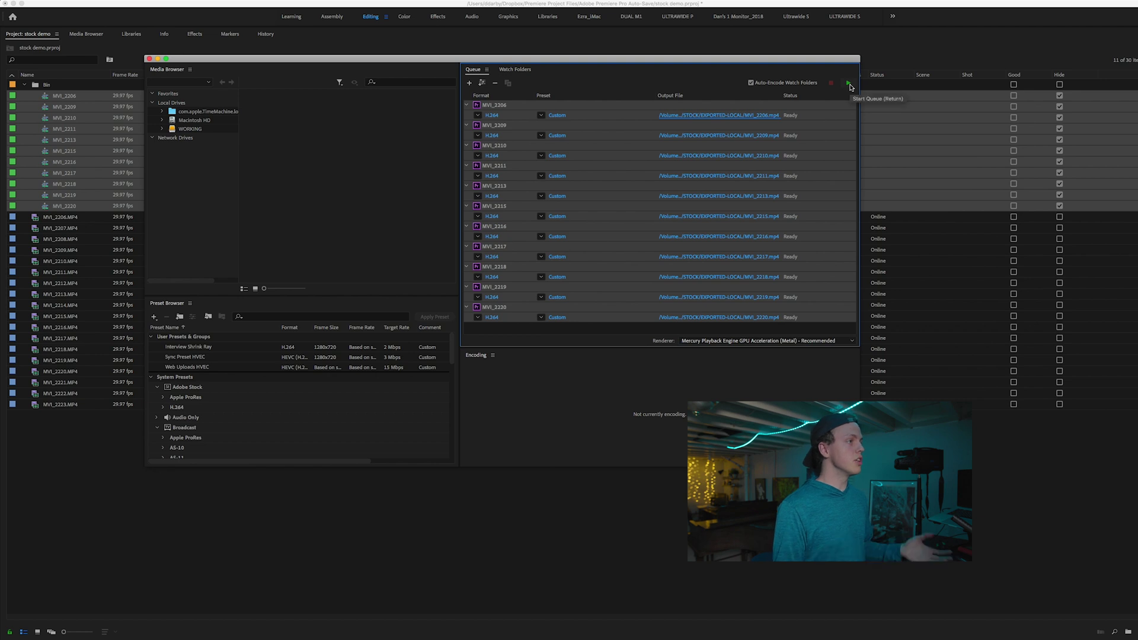
pyautogui.click(848, 83)
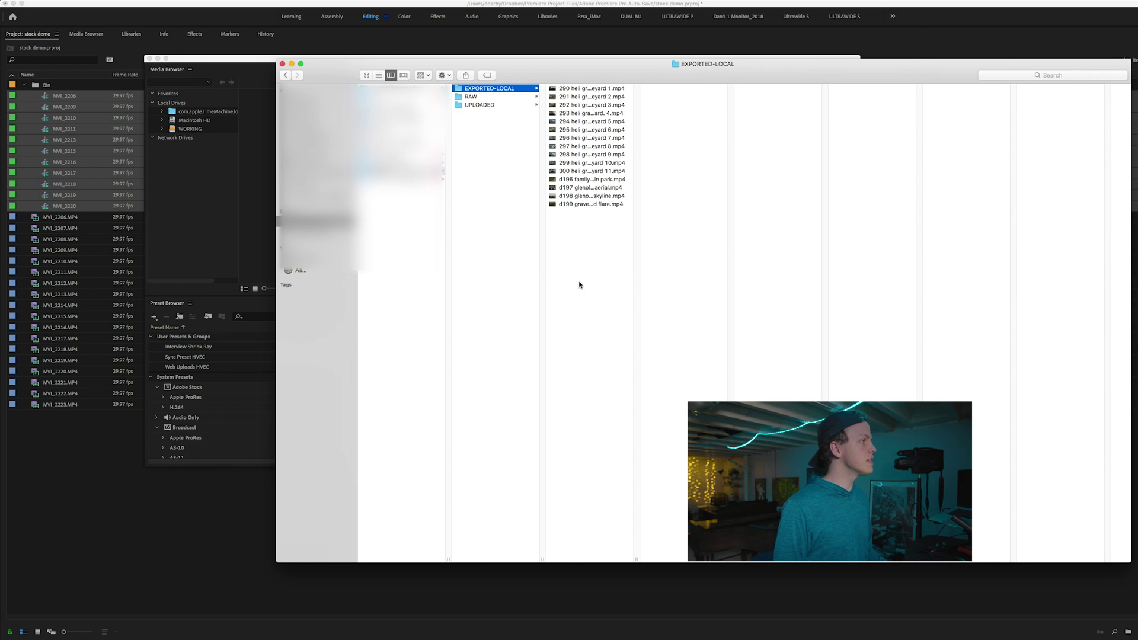
# In Finder, move the exported clips from EXPORTED-LOCAL into the UPLOADED folder and open that folder.
pyautogui.moveTo(582, 235); pyautogui.dragTo(485, 105)
pyautogui.click(485, 105)
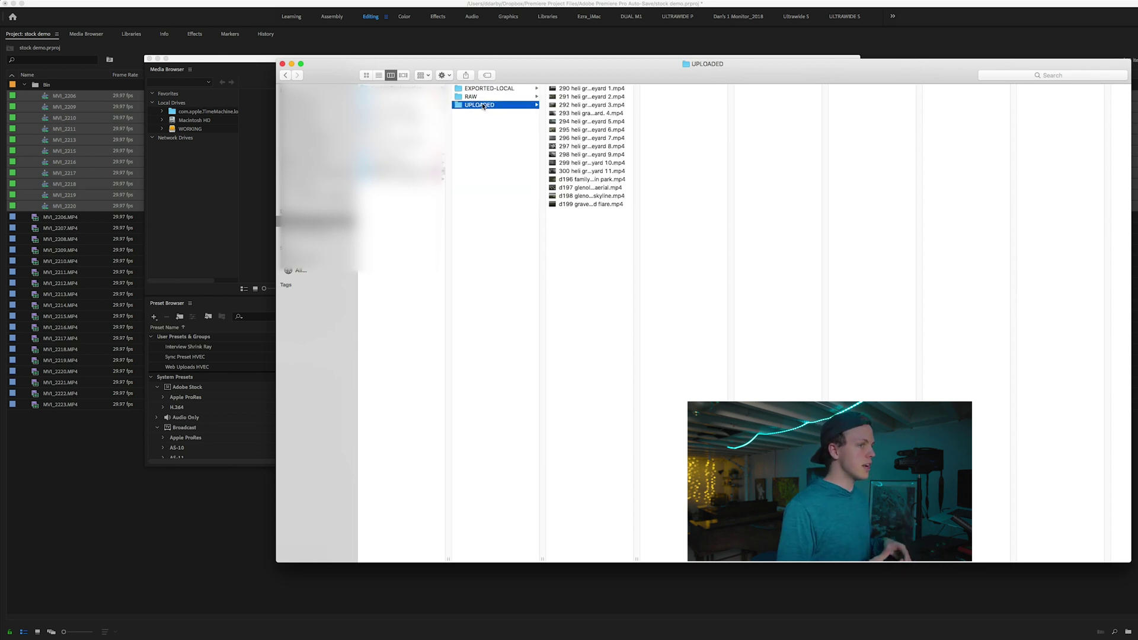